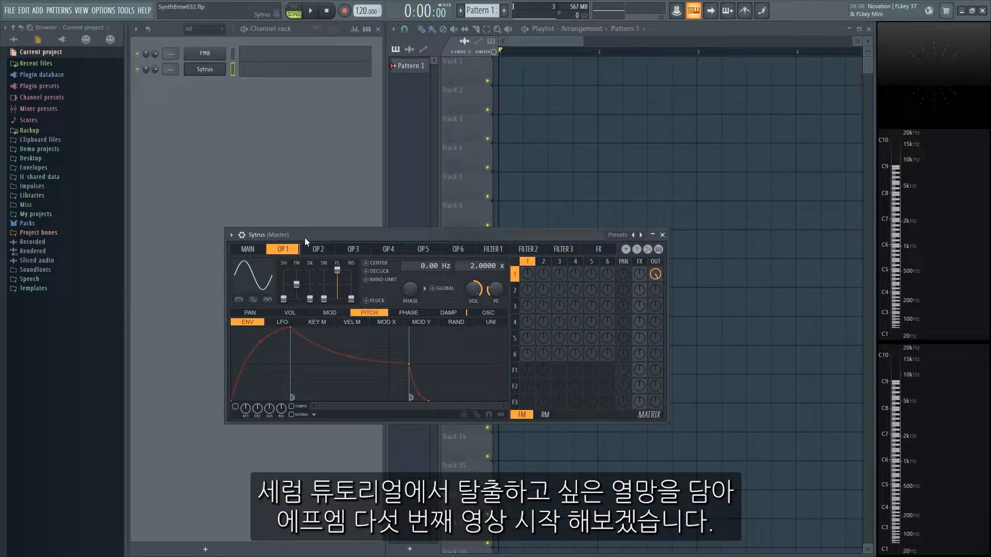
Step: Move the Sytrus window higher up the workspace and briefly show the FM8 instrument
left_click_drag(304, 237, 313, 171)
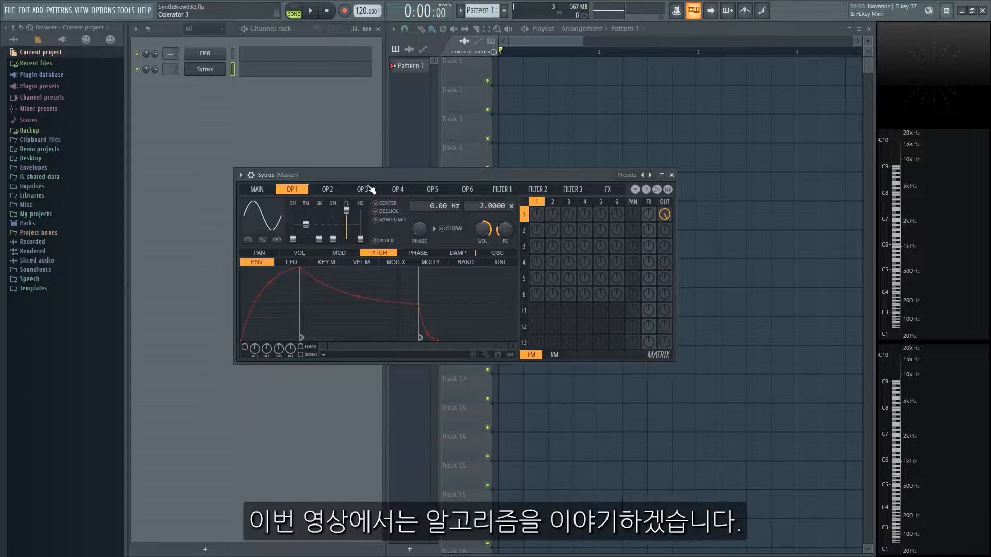
left_click_drag(372, 171, 356, 149)
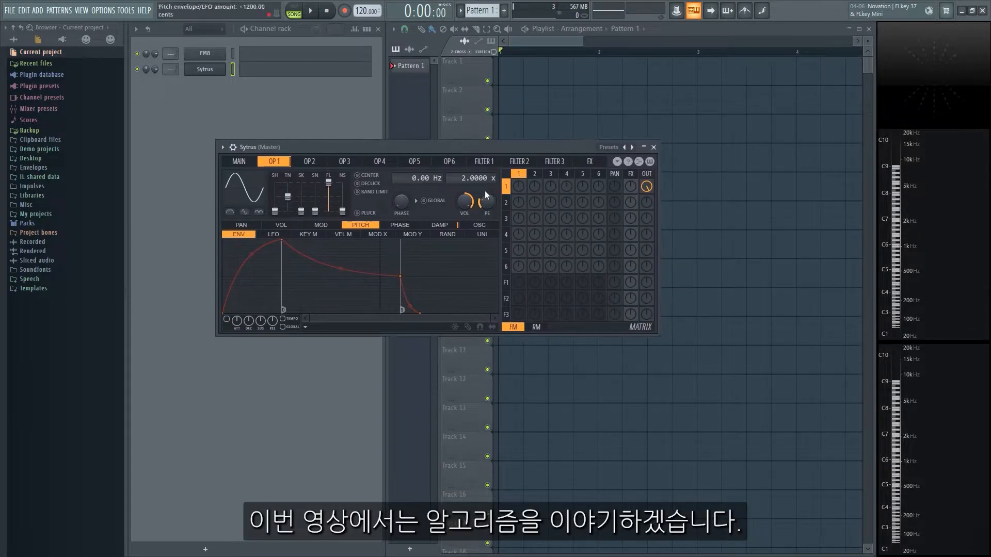
mouse_move(535, 186)
left_mouse_down()
mouse_move(534, 175)
mouse_move(551, 191)
left_mouse_up()
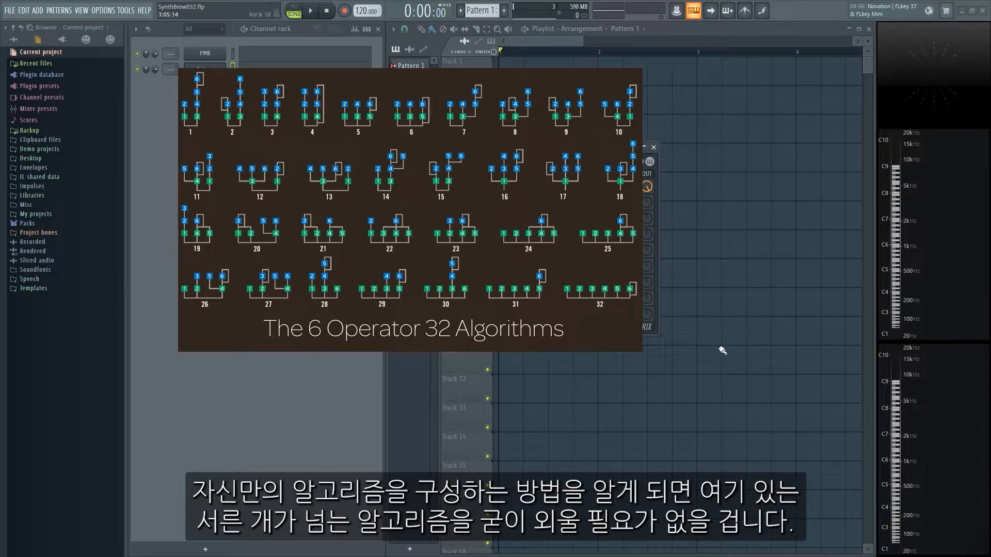
mouse_move(490, 86)
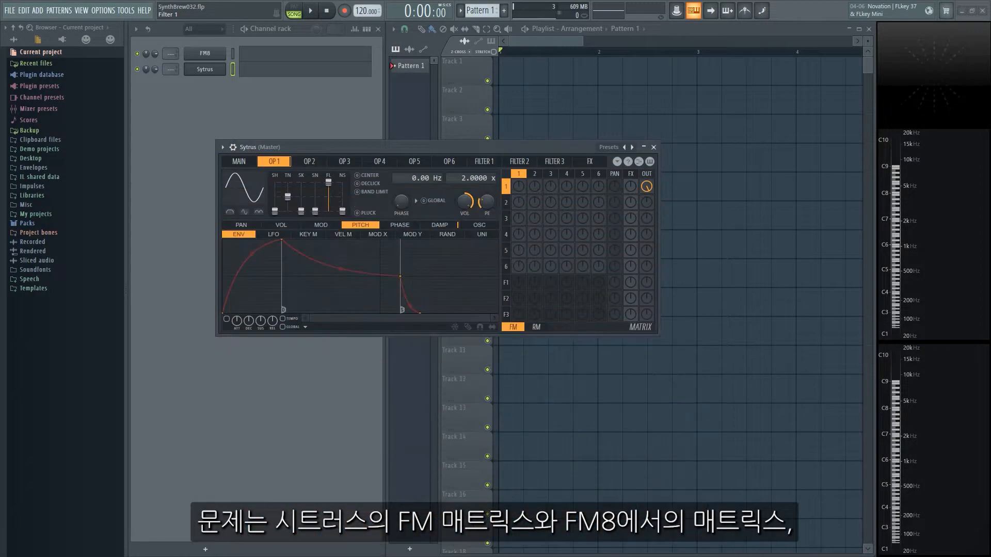
left_click(213, 57)
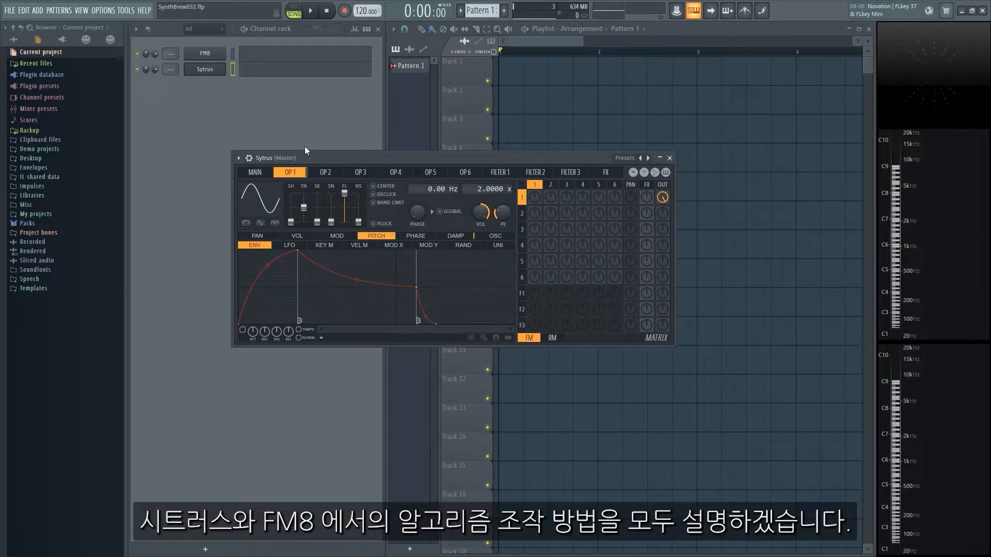
left_click(201, 54)
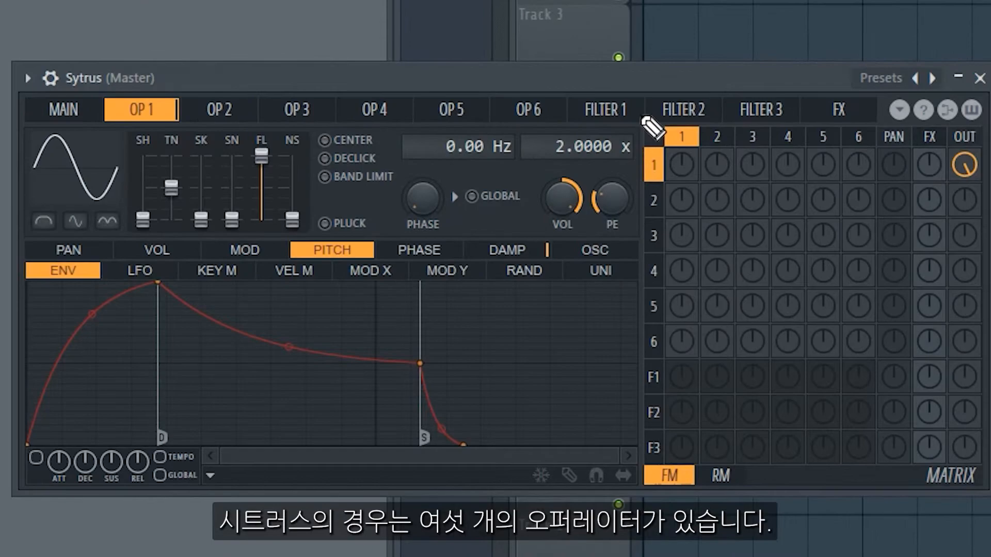
Step: Underline OP 1 to OP 6 with the annotation pen and draw arrows marking the matrix's left-to-right and top-to-bottom output directions
left_click_drag(99, 114, 573, 126)
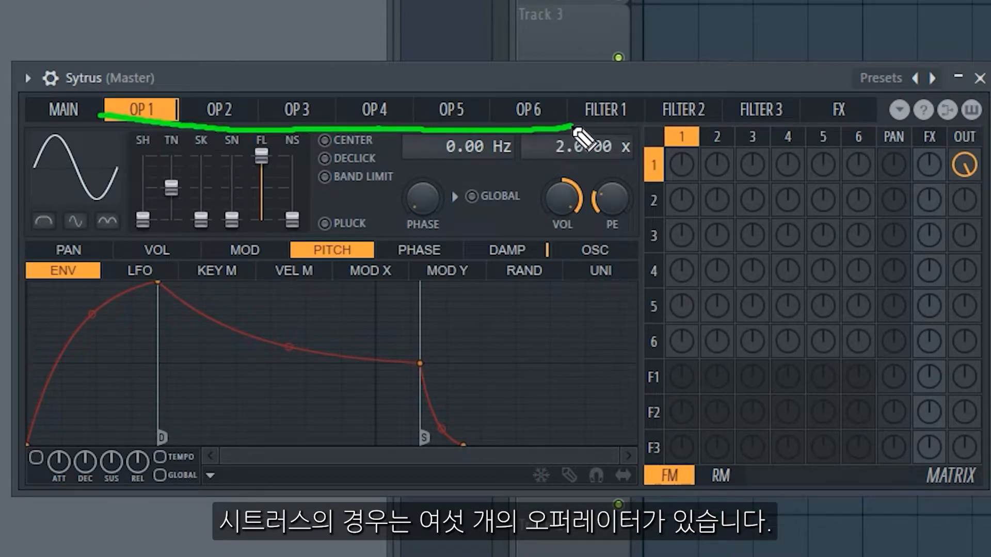
mouse_move(649, 117)
left_mouse_down()
mouse_move(858, 122)
mouse_move(955, 111)
mouse_move(945, 142)
left_mouse_up()
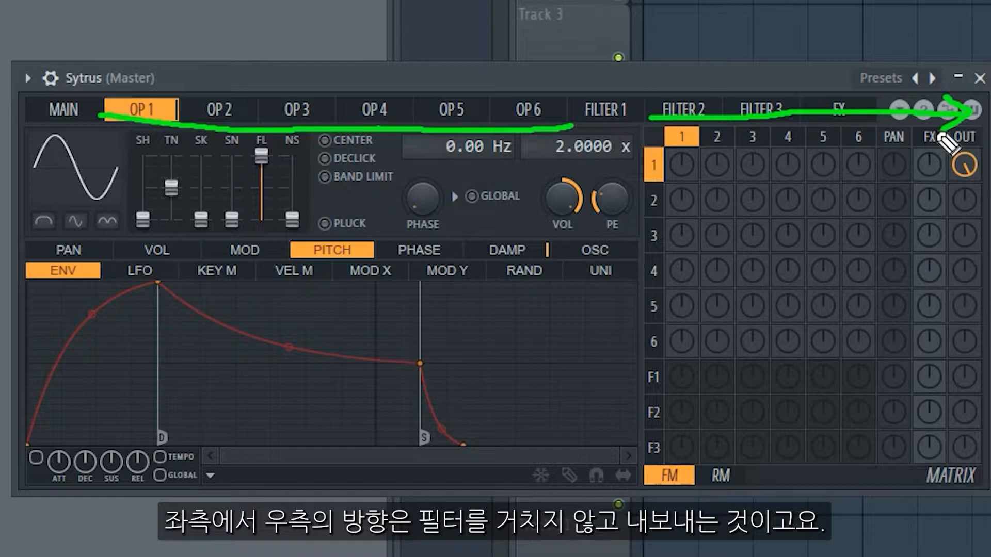
left_click_drag(613, 139, 608, 410)
mouse_move(579, 372)
left_mouse_down()
mouse_move(621, 412)
mouse_move(641, 399)
left_mouse_up()
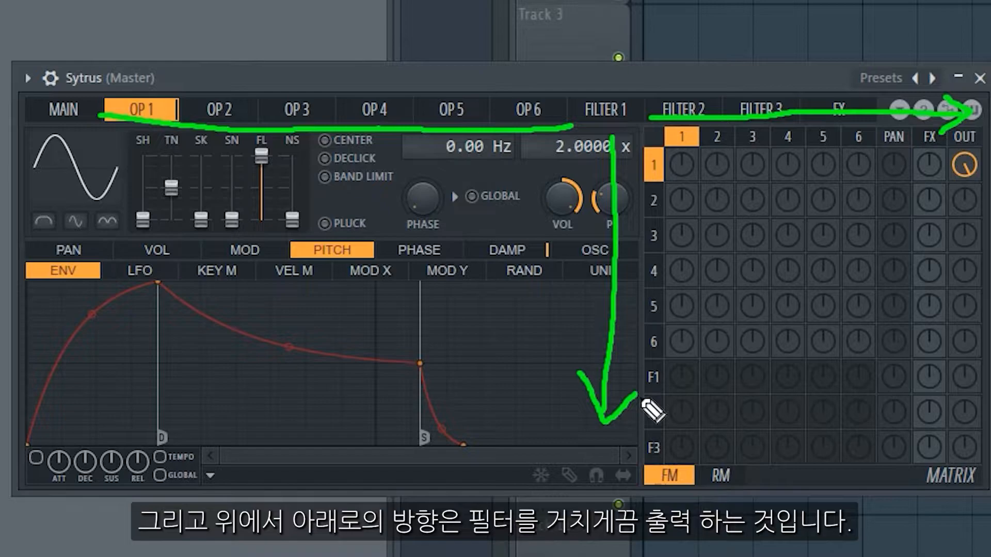
left_click_drag(973, 179, 978, 172)
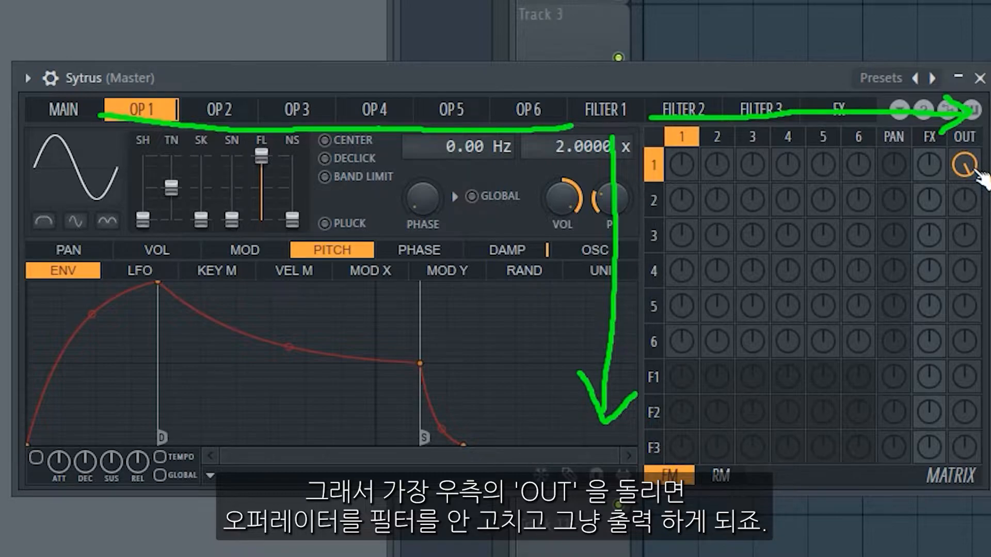
left_click_drag(630, 152, 634, 340)
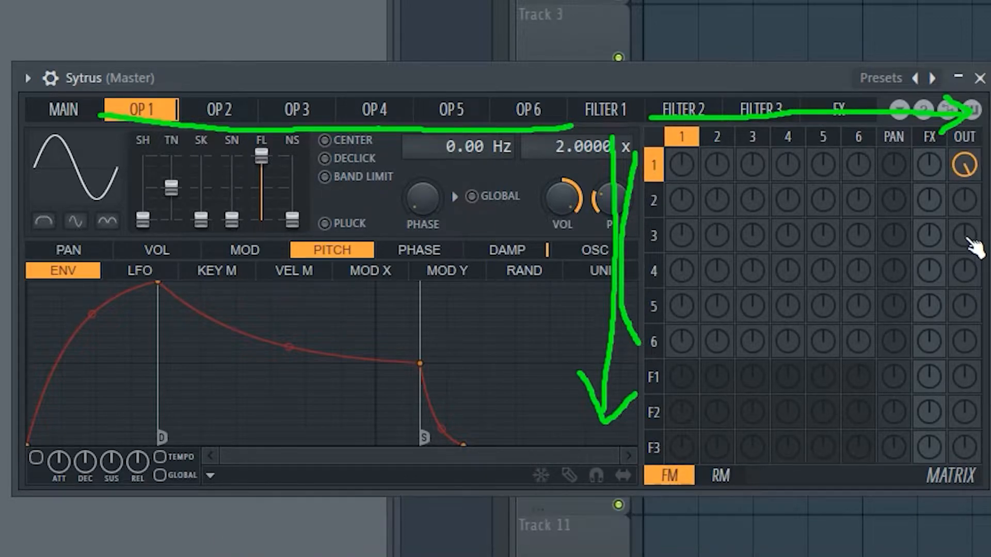
Step: Raise the OUT levels of operators 2 to 6 in the Sytrus FM matrix
scroll(966, 206, "up", 3)
scroll(967, 238, "up", 4)
scroll(968, 281, "up", 8)
scroll(972, 350, "up", 4)
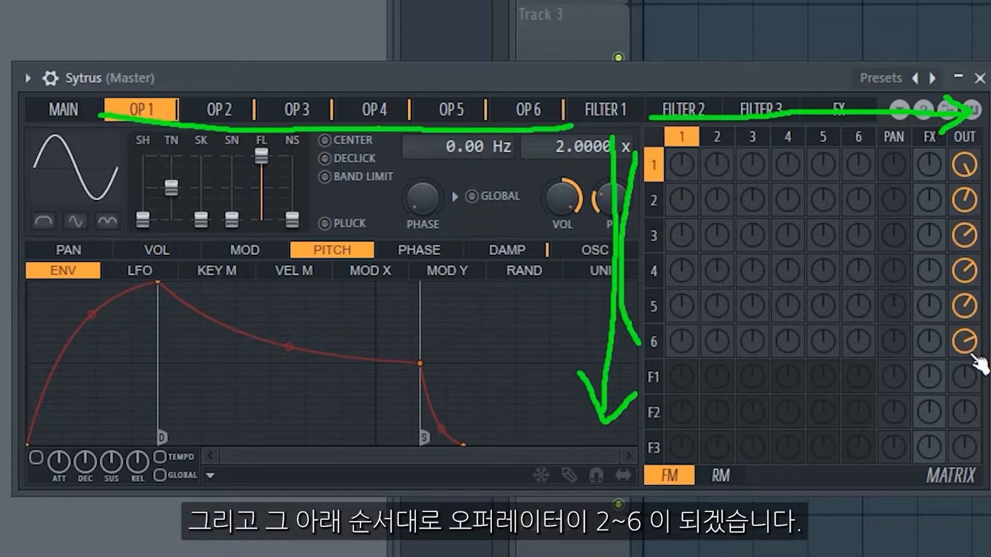
Step: Return the OUT levels of operators 2 to 6 to zero
scroll(967, 343, "down", 4)
scroll(969, 309, "down", 4)
scroll(968, 273, "down", 8)
scroll(965, 203, "down", 4)
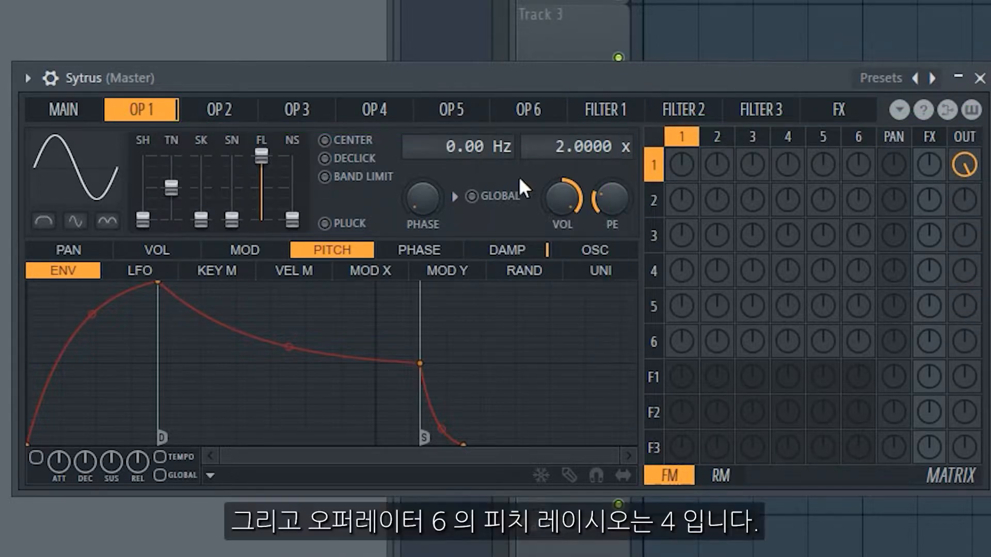
Step: Display operator 6's settings and swap the audible output from operator 1 to operator 6 using their OUT levels
left_click(526, 108)
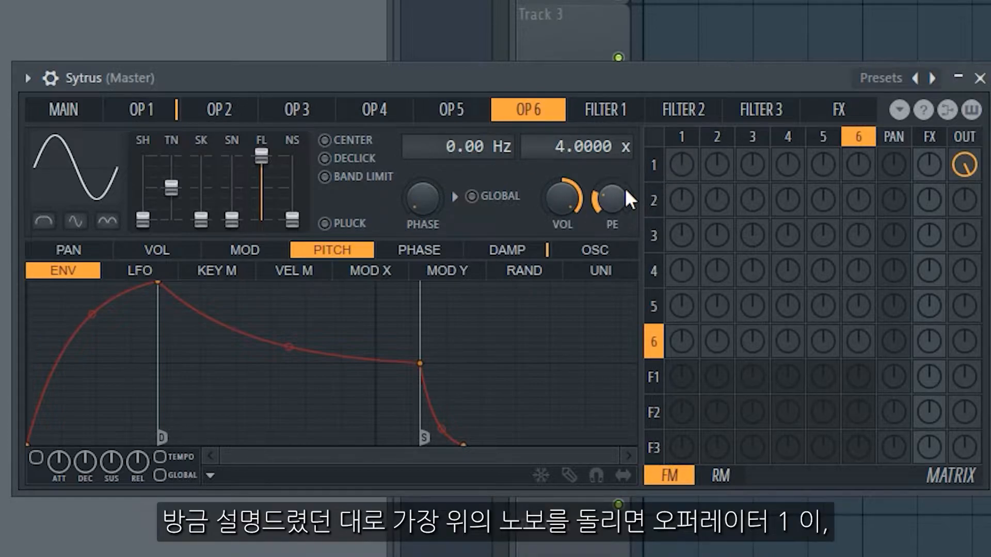
left_click_drag(963, 164, 962, 150)
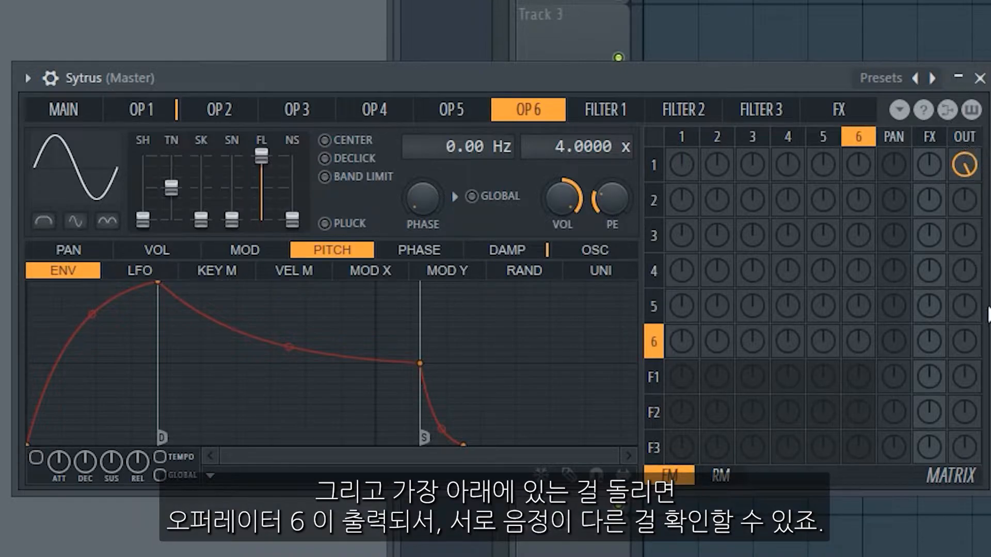
mouse_move(963, 341)
left_mouse_down()
mouse_move(963, 333)
mouse_move(963, 342)
left_mouse_up()
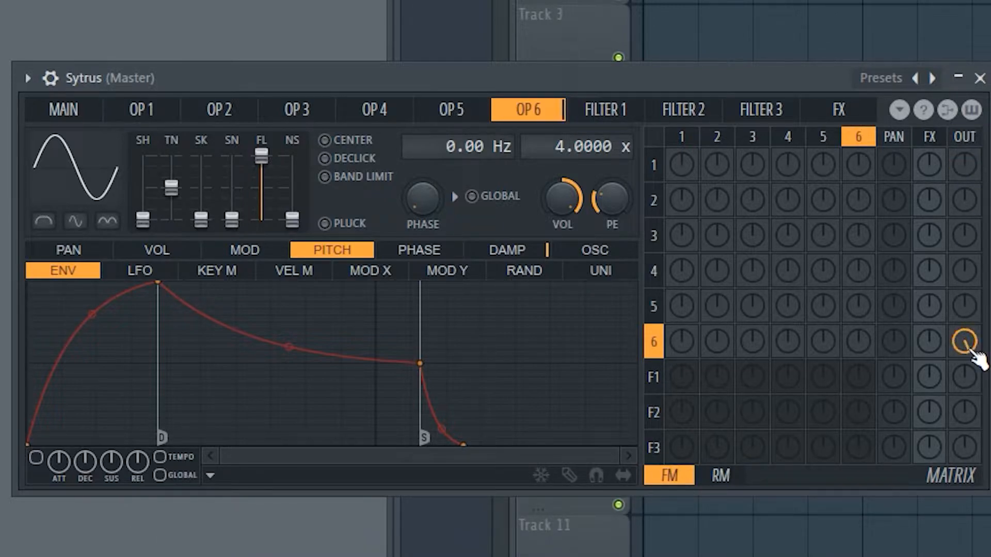
mouse_move(627, 161)
left_mouse_down()
mouse_move(630, 327)
mouse_move(644, 331)
mouse_move(649, 361)
mouse_move(842, 365)
mouse_move(888, 451)
mouse_move(618, 456)
mouse_move(627, 383)
left_mouse_up()
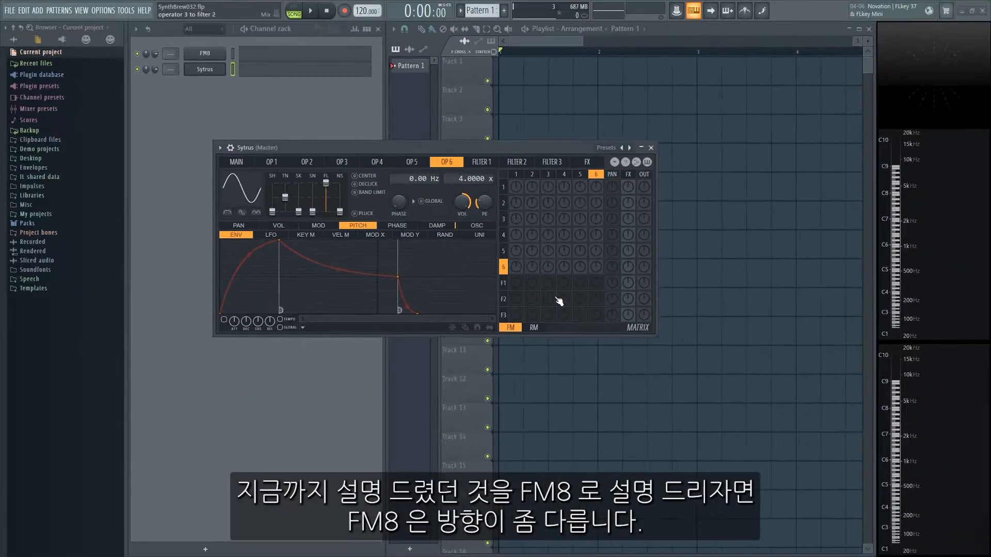
Step: Switch to FM8, mark the downward output direction, and activate operator F with a raised output level in the FM matrix
left_click(206, 54)
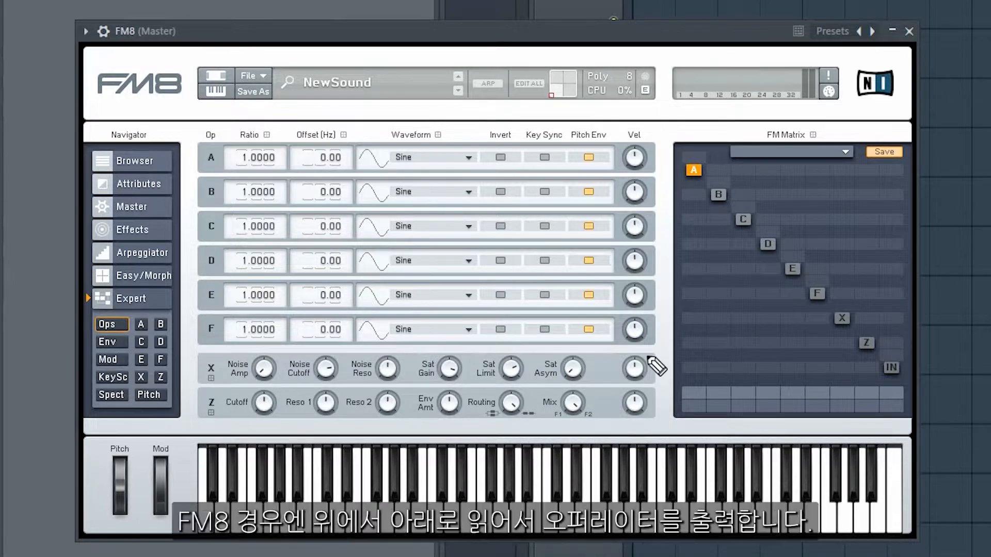
mouse_move(653, 161)
left_mouse_down()
mouse_move(655, 393)
mouse_move(676, 362)
left_mouse_up()
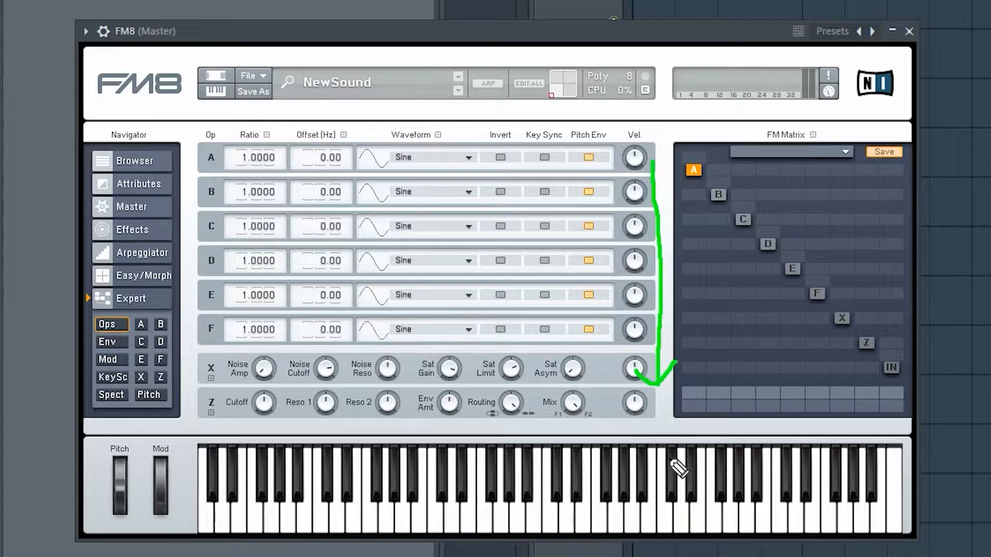
left_click(693, 170)
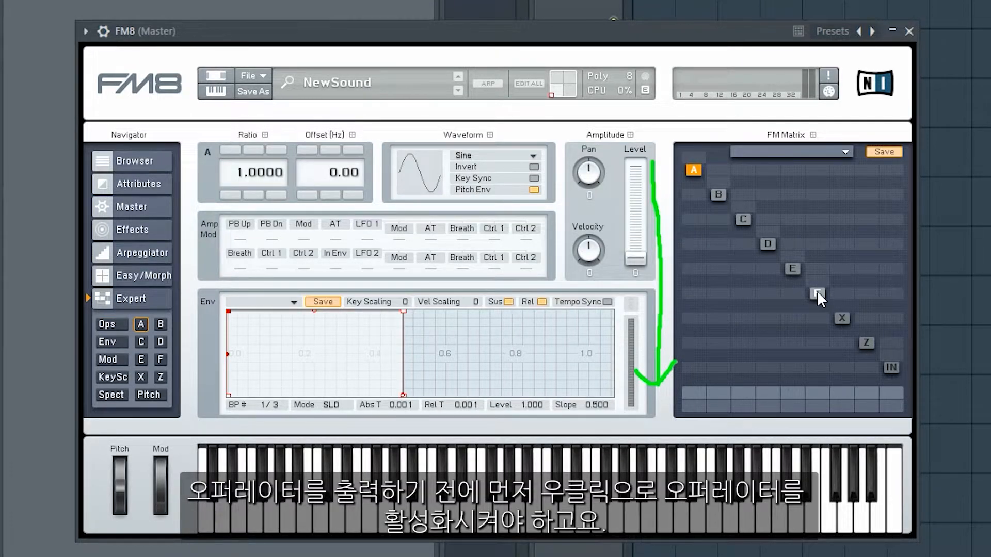
left_click_drag(815, 308, 821, 382)
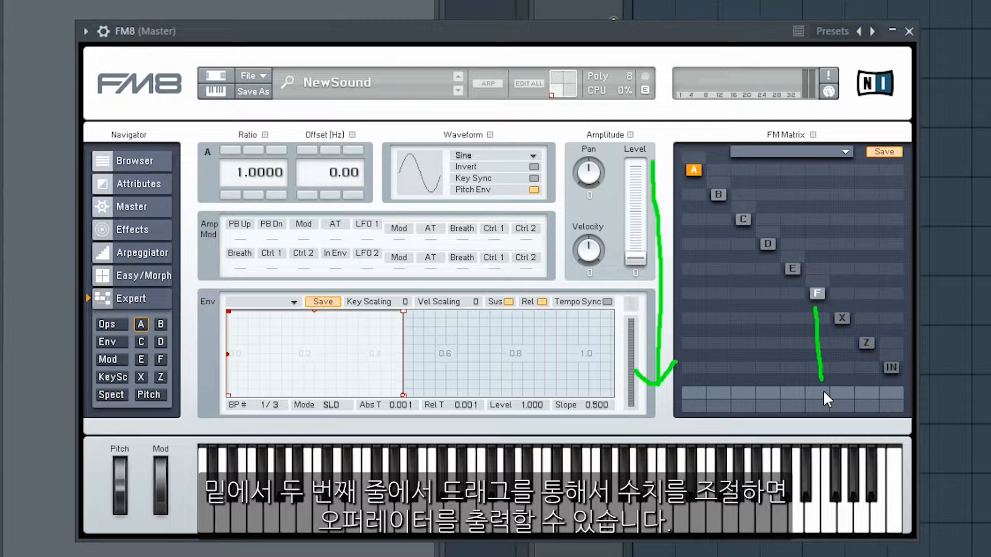
left_click_drag(822, 390, 822, 286)
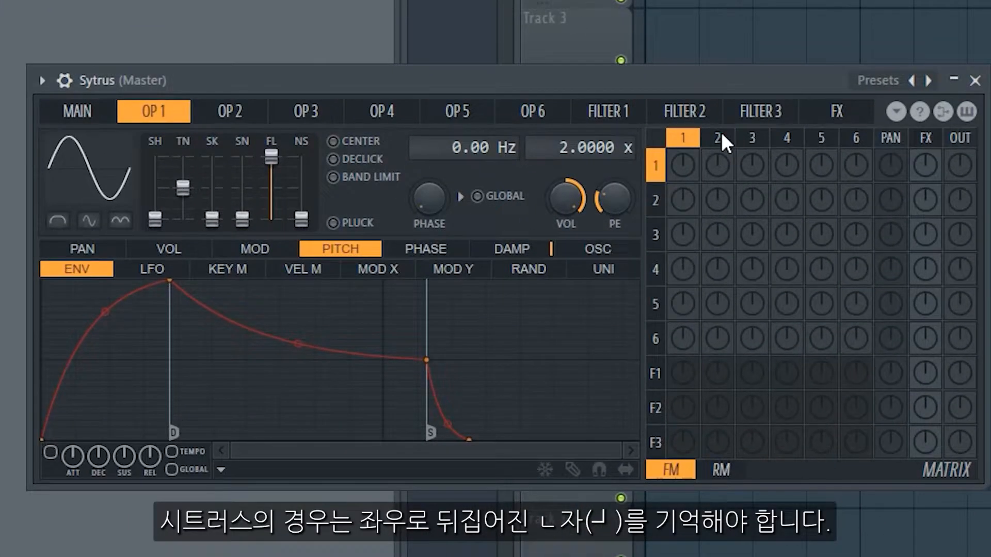
Step: In Sytrus, trace the modulation route from operator 2 to operator 1 on the matrix and raise operator 1's OUT level
left_click_drag(729, 197, 642, 198)
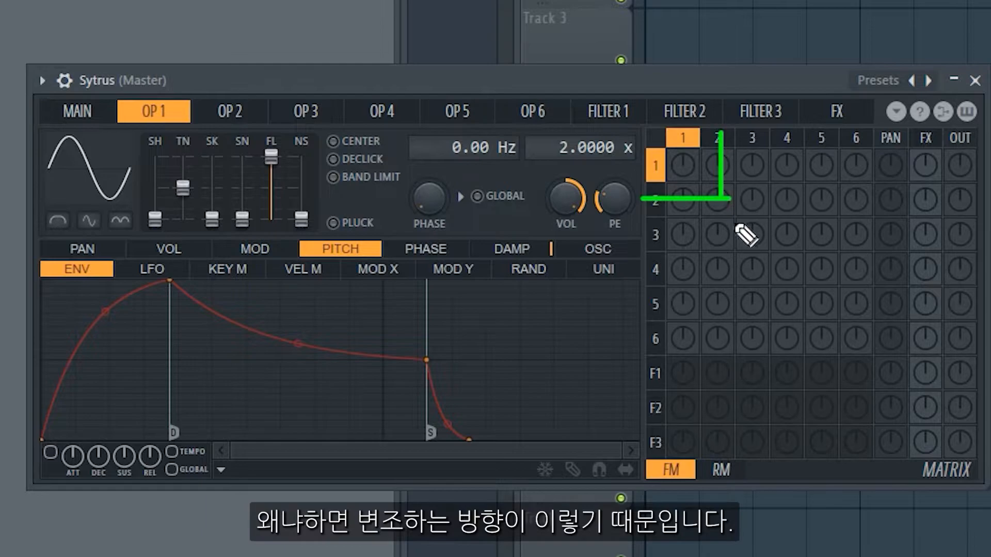
mouse_move(731, 135)
left_mouse_down()
mouse_move(735, 153)
mouse_move(696, 230)
mouse_move(652, 243)
mouse_move(707, 242)
left_mouse_up()
mouse_move(721, 175)
left_mouse_down()
mouse_move(735, 142)
mouse_move(703, 129)
mouse_move(717, 144)
mouse_move(725, 137)
mouse_move(719, 187)
mouse_move(654, 171)
left_mouse_up()
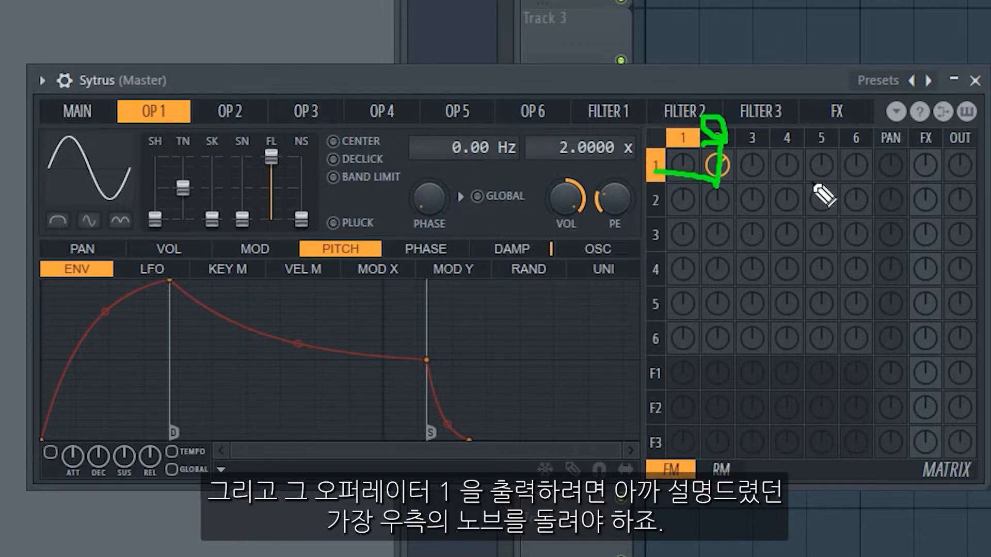
mouse_move(958, 189)
left_mouse_down()
mouse_move(980, 146)
mouse_move(966, 171)
mouse_move(966, 154)
left_mouse_up()
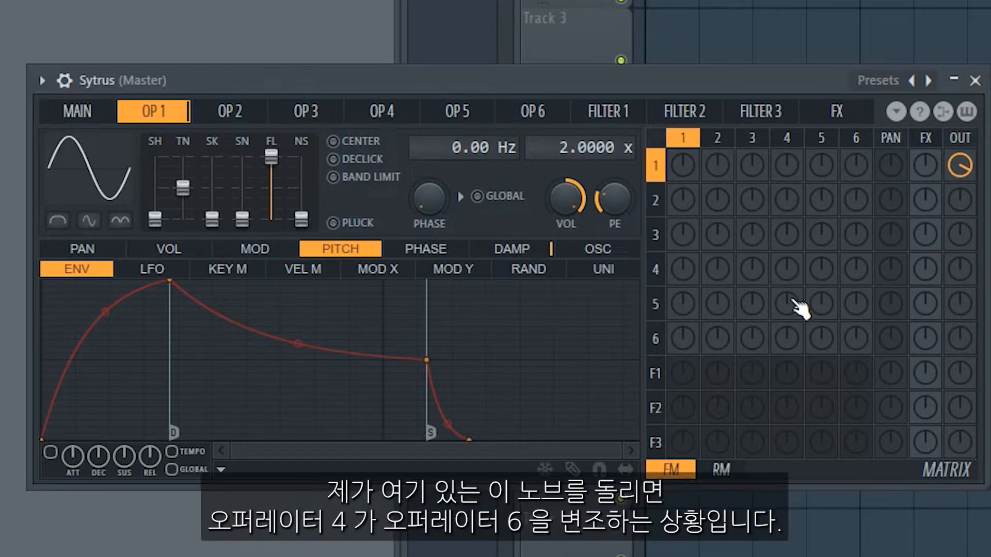
Step: Trace operator 4's route through operator 6 to the output, and set operators 3 and 4 to modulate operator 6
left_click_drag(803, 349, 801, 351)
mouse_move(778, 144)
left_mouse_down()
mouse_move(788, 341)
mouse_move(658, 351)
left_mouse_up()
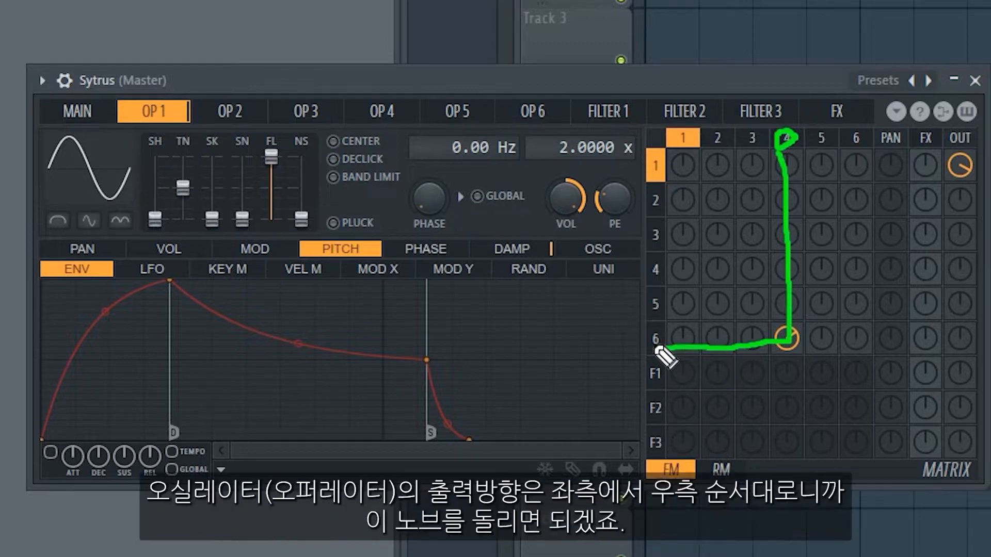
mouse_move(659, 349)
left_mouse_down()
mouse_move(916, 339)
mouse_move(966, 361)
mouse_move(970, 331)
left_mouse_up()
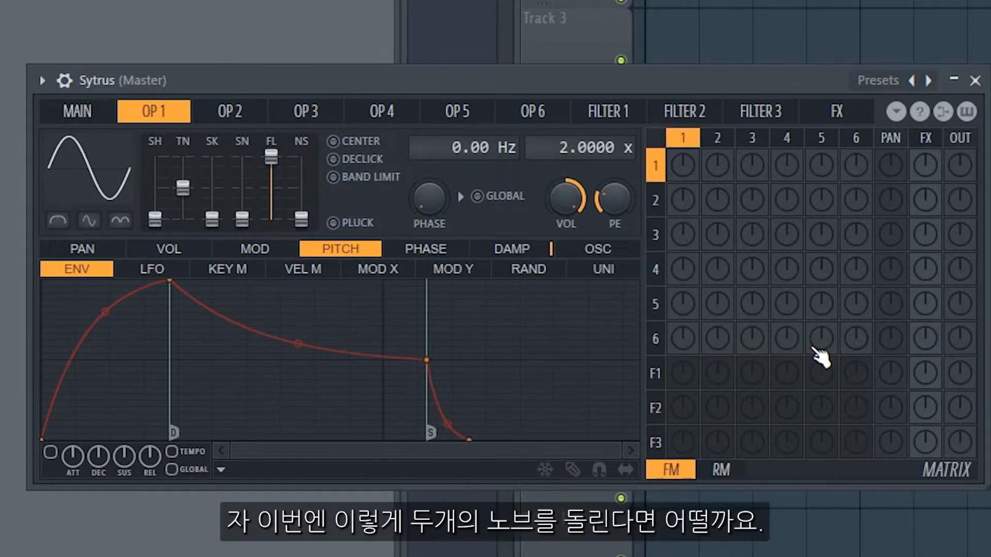
left_click_drag(752, 349, 788, 333)
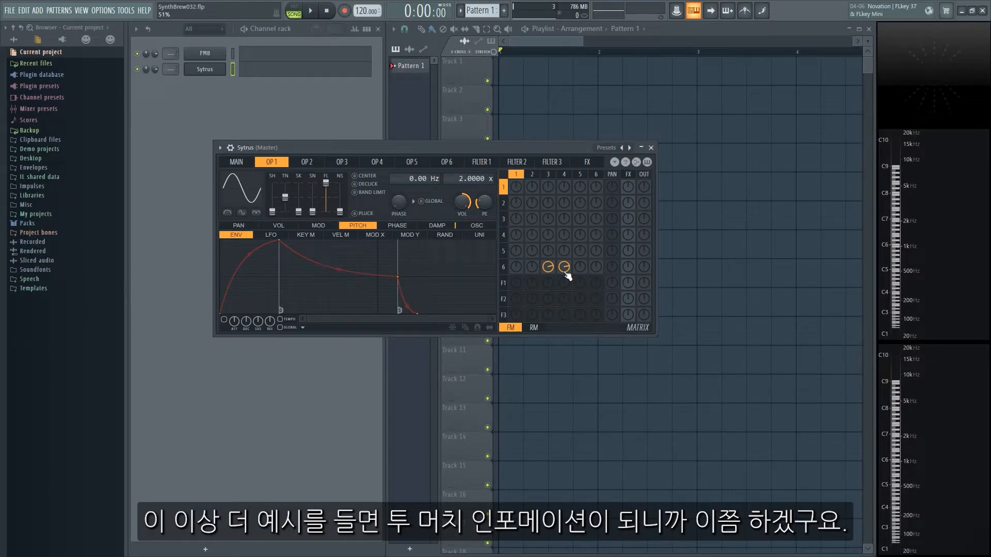
Step: In FM8, activate operators D and E and set both to modulate operator A at 100
left_click(204, 53)
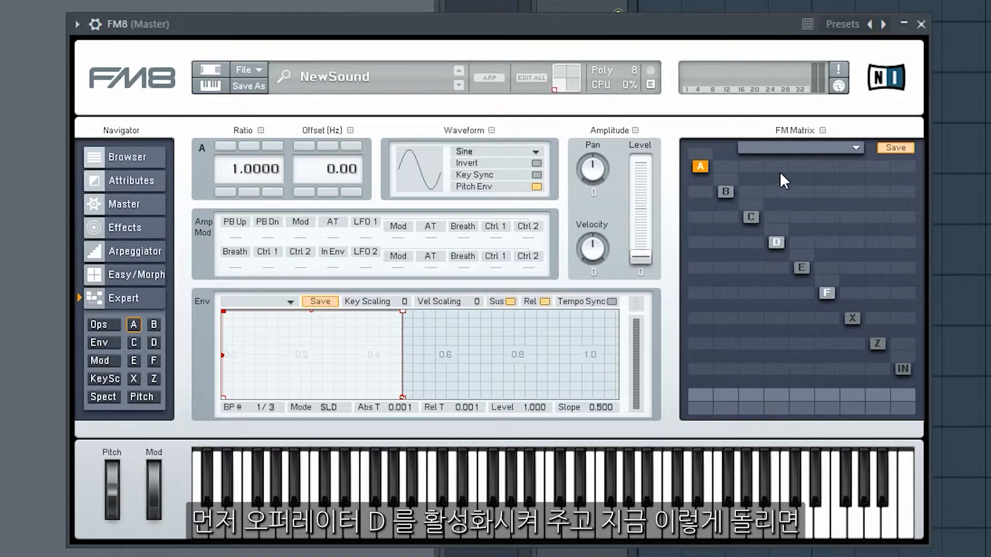
left_click_drag(779, 170, 779, 132)
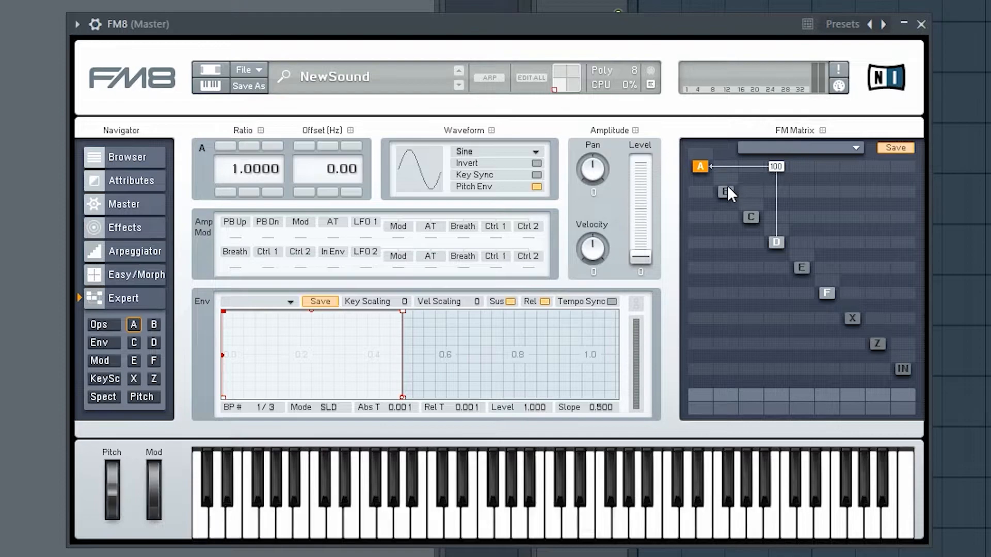
left_click_drag(796, 168, 807, 100)
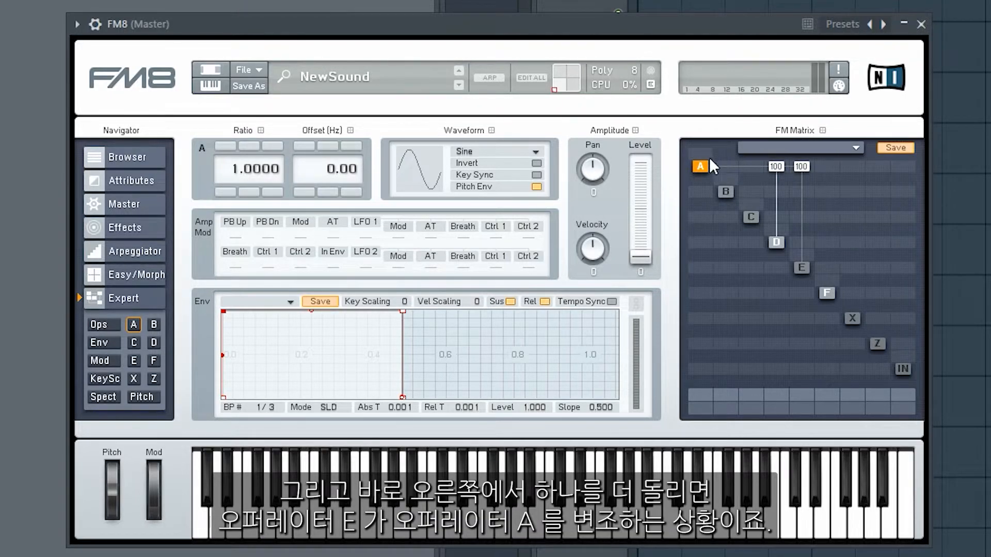
left_click(801, 267)
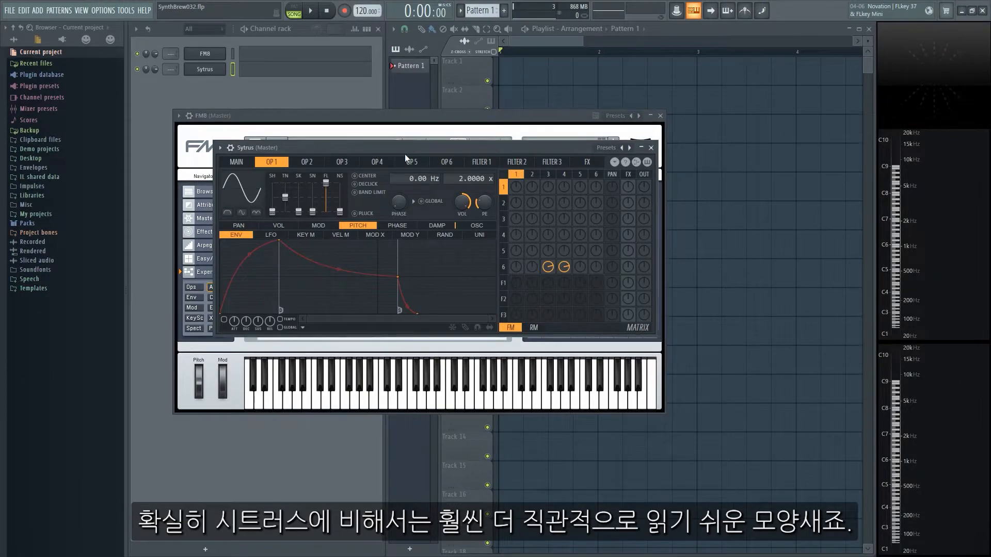
Step: Arrange the FM8 window above the Sytrus window so both FM matrices can be compared, with Sytrus in front
left_click_drag(404, 154, 415, 354)
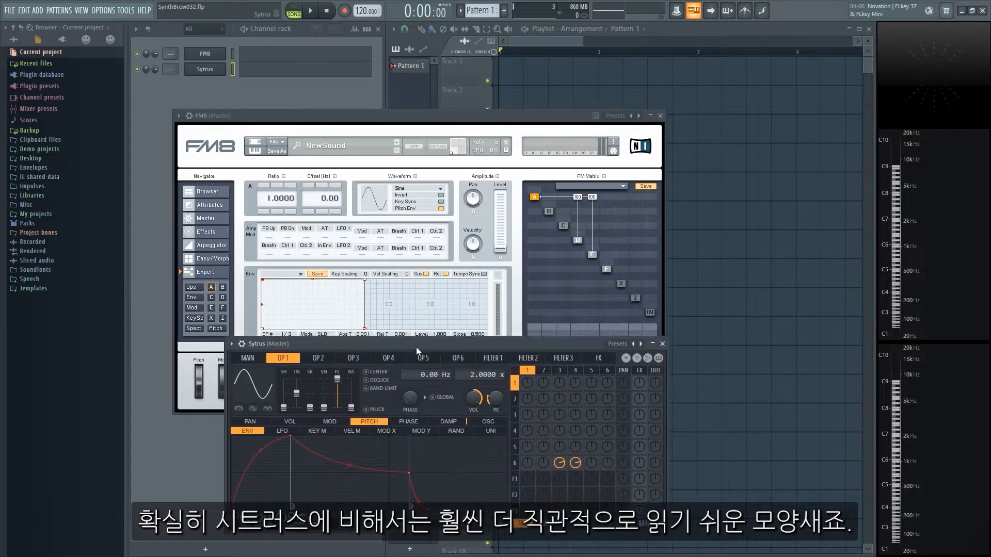
left_click_drag(504, 118, 505, 76)
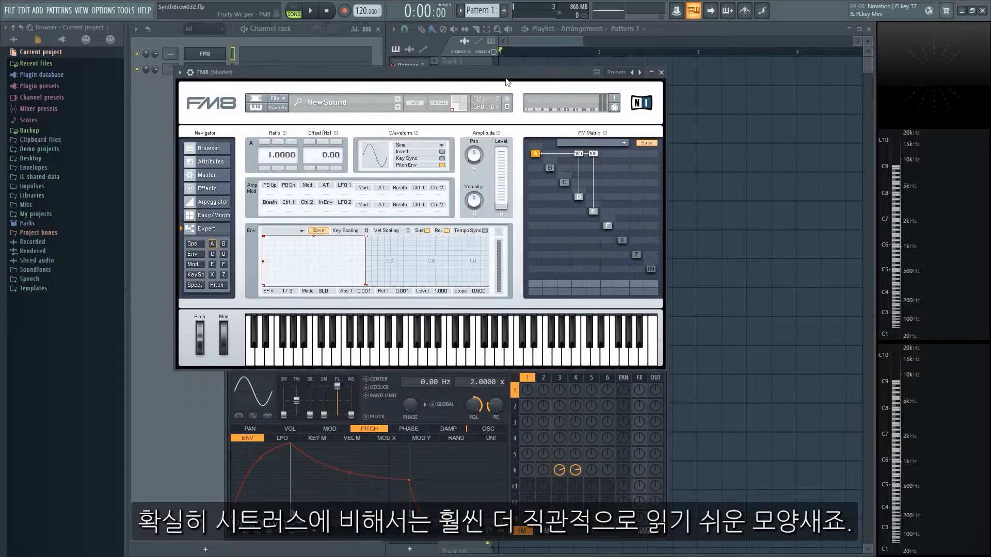
left_click(464, 392)
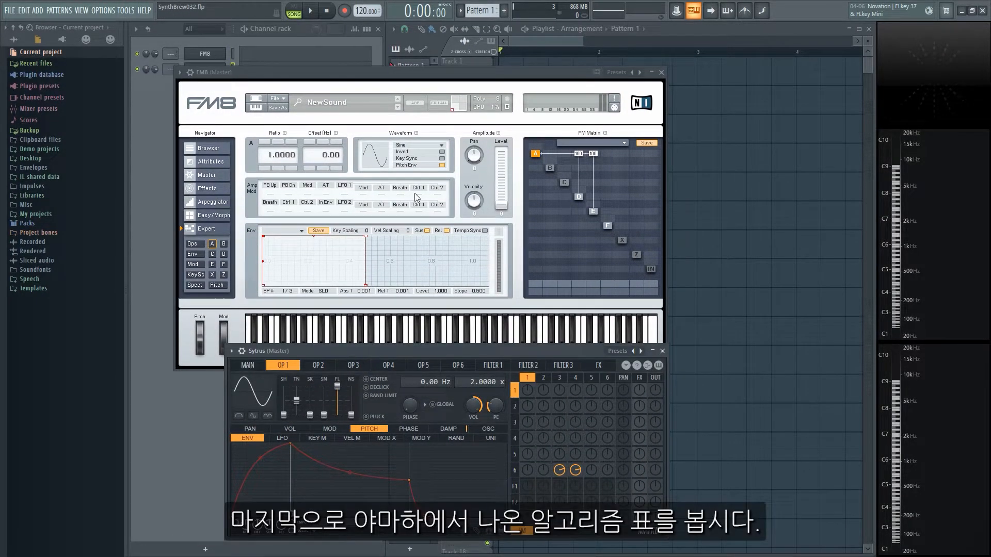
Step: Close the FM8 and Sytrus windows and examine algorithm 32 in the Yamaha algorithm chart
key("Escape")
key("Escape")
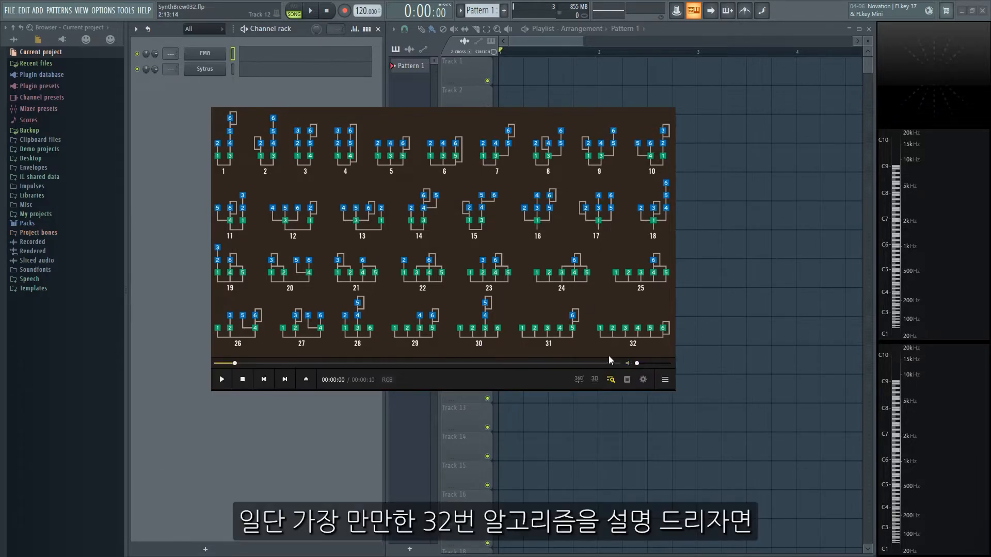
mouse_move(589, 344)
left_mouse_down()
mouse_move(584, 316)
mouse_move(668, 354)
mouse_move(604, 355)
left_mouse_up()
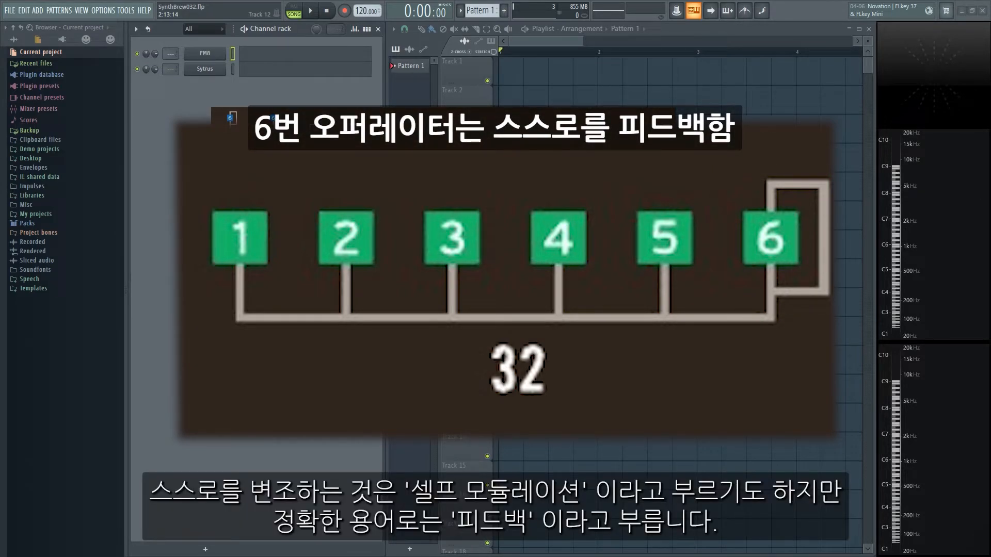
Step: Reopen Sytrus and build algorithm 32 by routing operators 1 to 6 to OUT and feeding operator 6 back into itself
left_click(212, 75)
left_click_drag(392, 348, 416, 165)
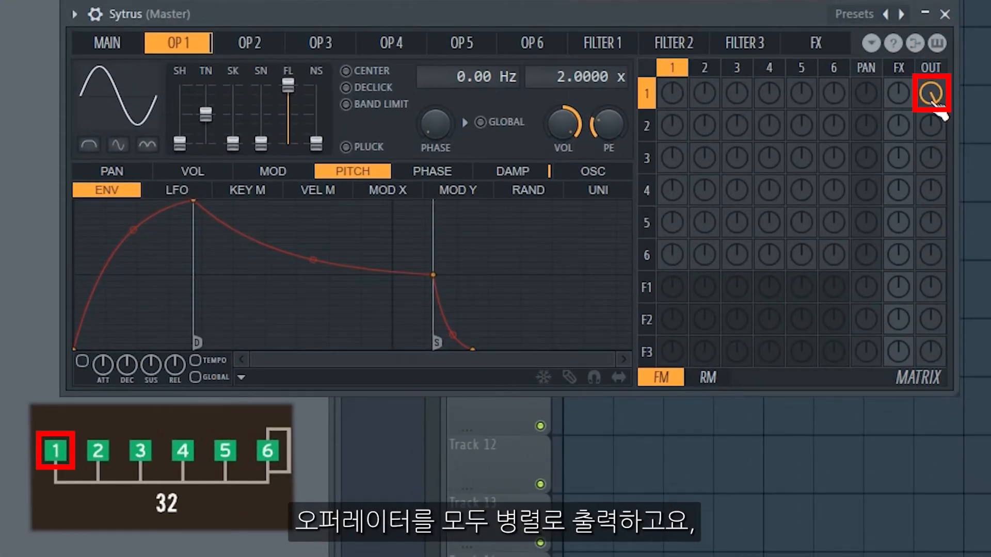
left_click(930, 125)
left_click(930, 158)
left_click(930, 190)
left_click(930, 222)
left_click(930, 256)
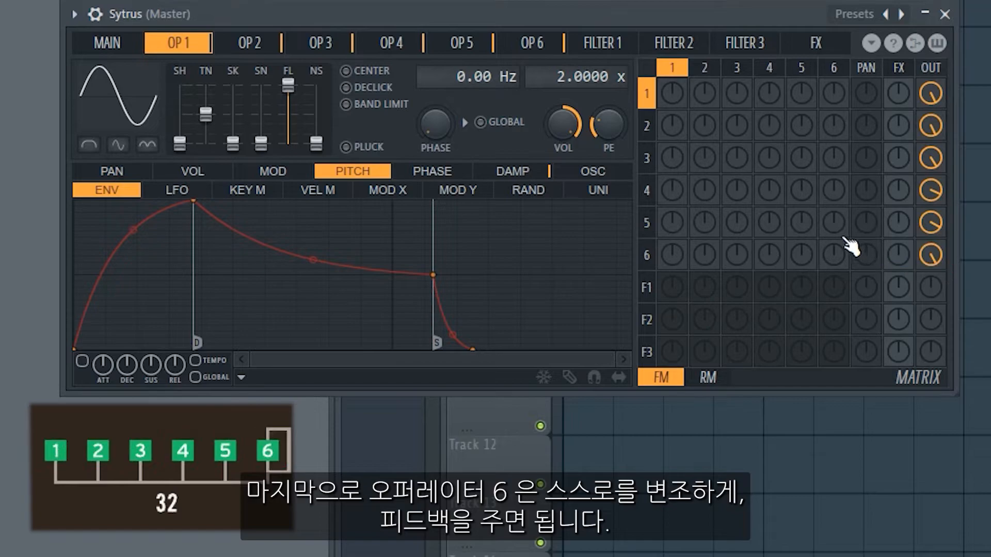
left_click_drag(843, 260, 844, 214)
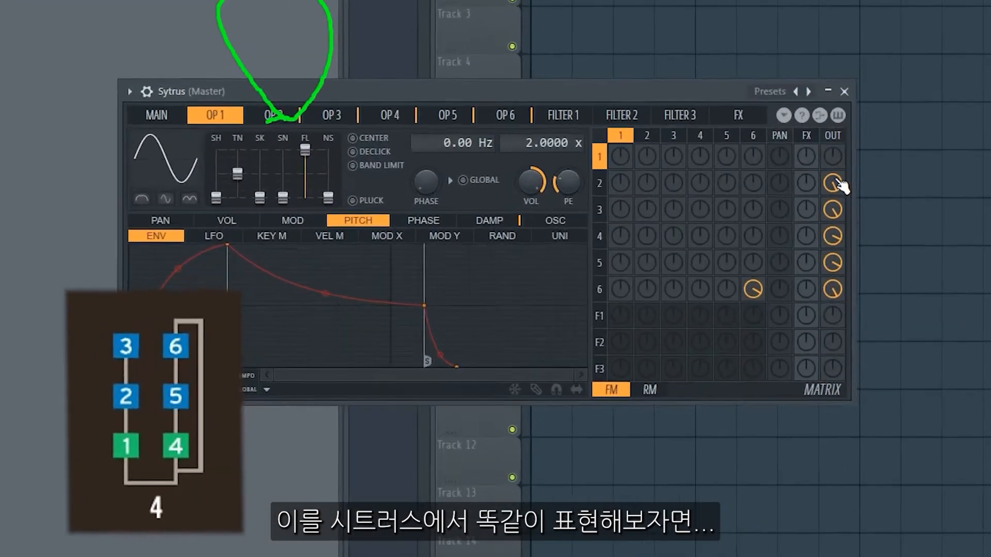
Step: Reset the output levels of all operators and operator 6's feedback to clear the Sytrus matrix
right_click(680, 205)
right_click(680, 220)
right_click(680, 237)
right_click(681, 252)
right_click(680, 269)
right_click(681, 284)
right_click(632, 285)
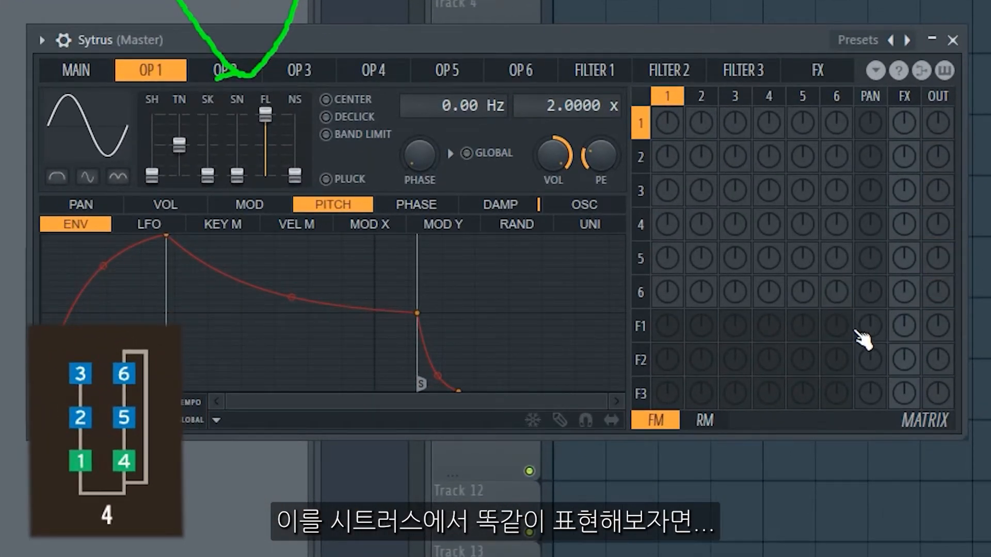
Step: Build algorithm 4's first stack: operator 2 modulating operator 1, operator 3 modulating operator 2, and operator 1 sent to OUT
left_click_drag(700, 122, 701, 98)
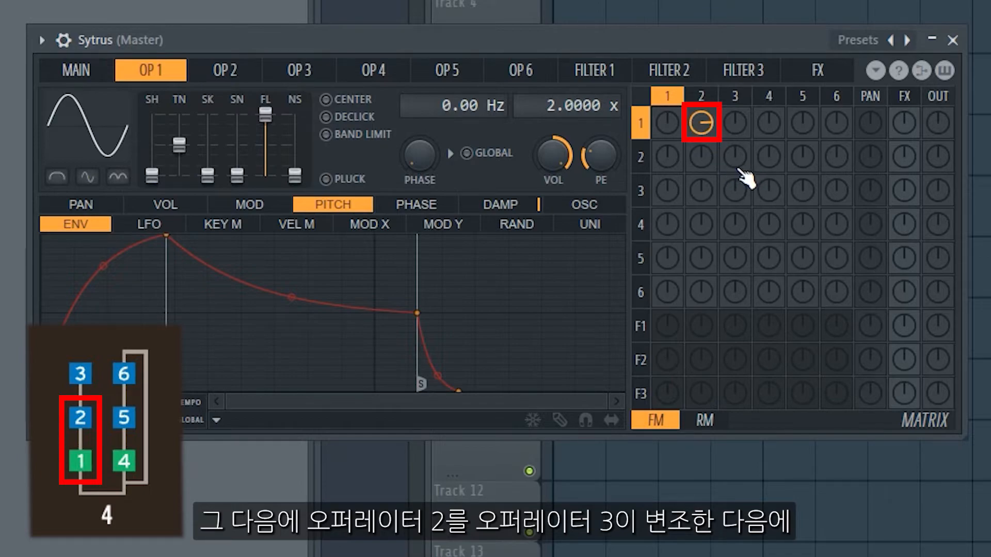
left_click_drag(734, 156, 734, 137)
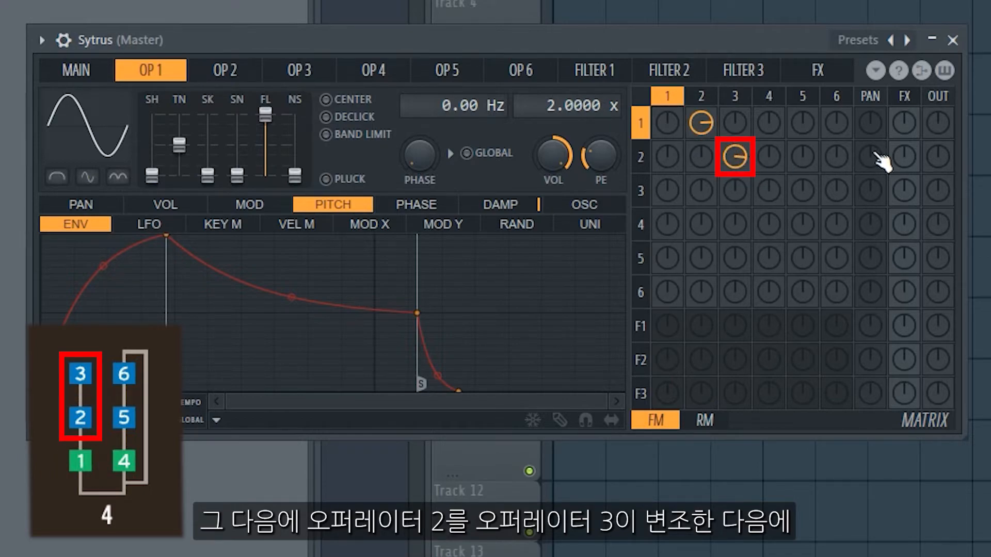
left_click_drag(937, 144, 935, 135)
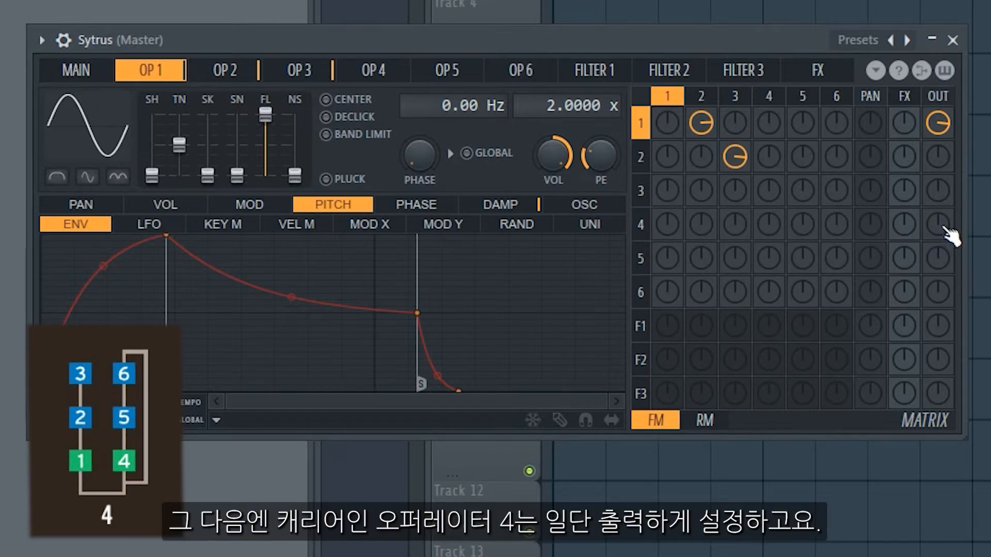
Step: Build algorithm 4's second stack: operator 4 to OUT, modulated by 5, with 6 modulating 5 and 4 feeding back into 6
left_click_drag(943, 235, 944, 258)
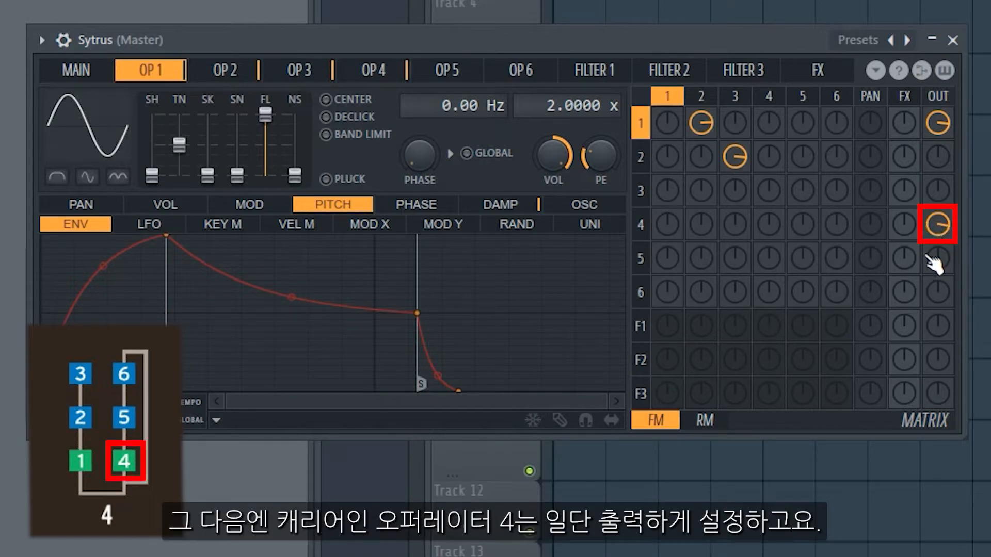
left_click_drag(808, 248, 809, 229)
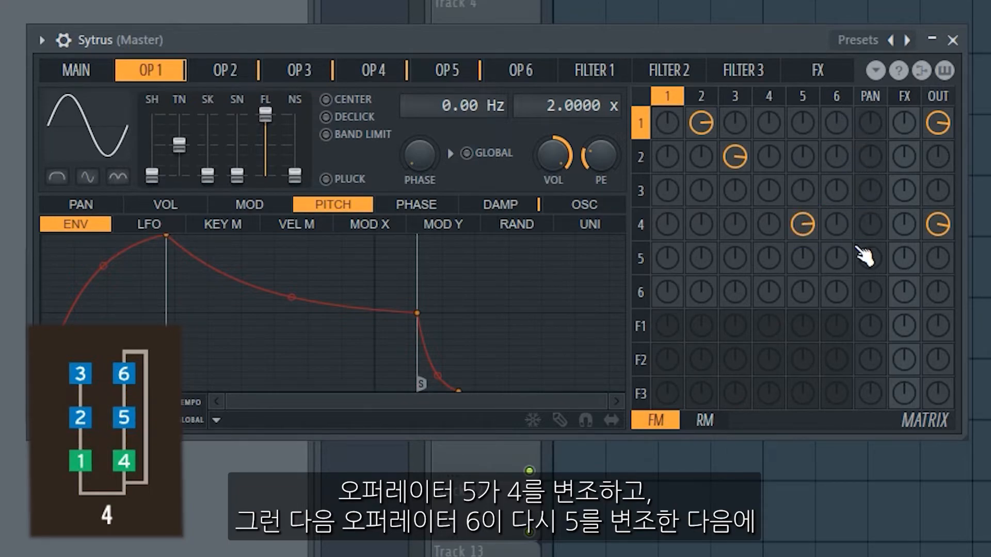
left_click_drag(836, 260, 836, 247)
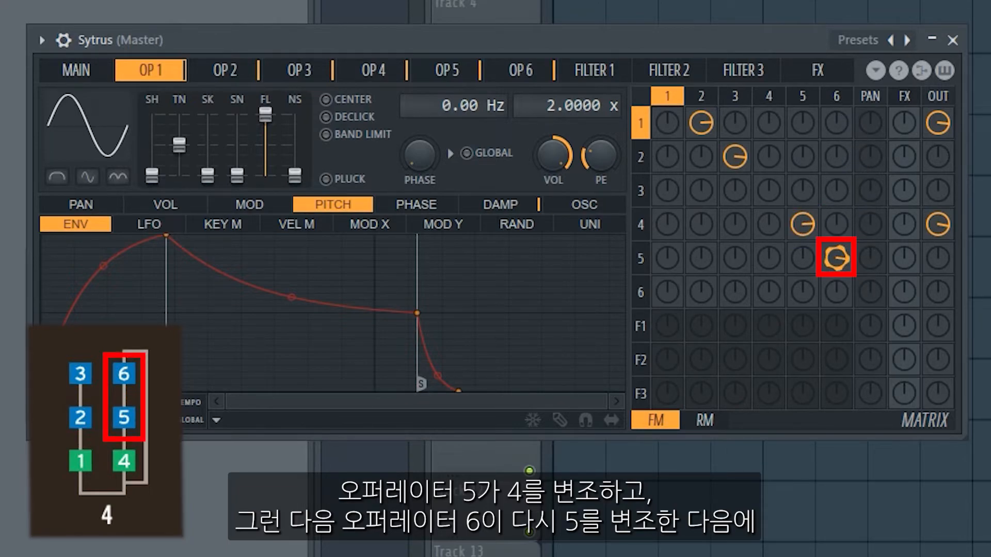
mouse_move(778, 302)
left_mouse_down()
mouse_move(778, 286)
mouse_move(781, 312)
left_mouse_up()
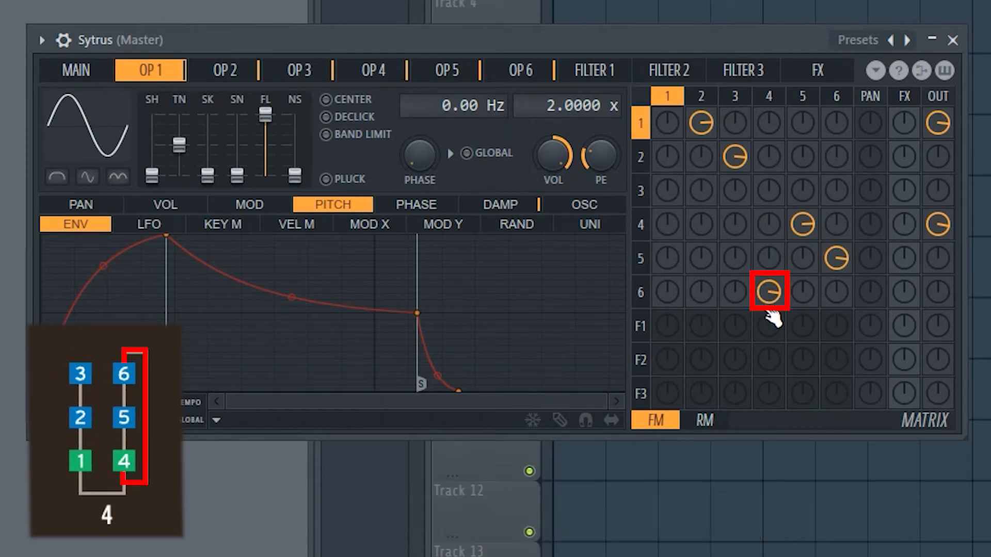